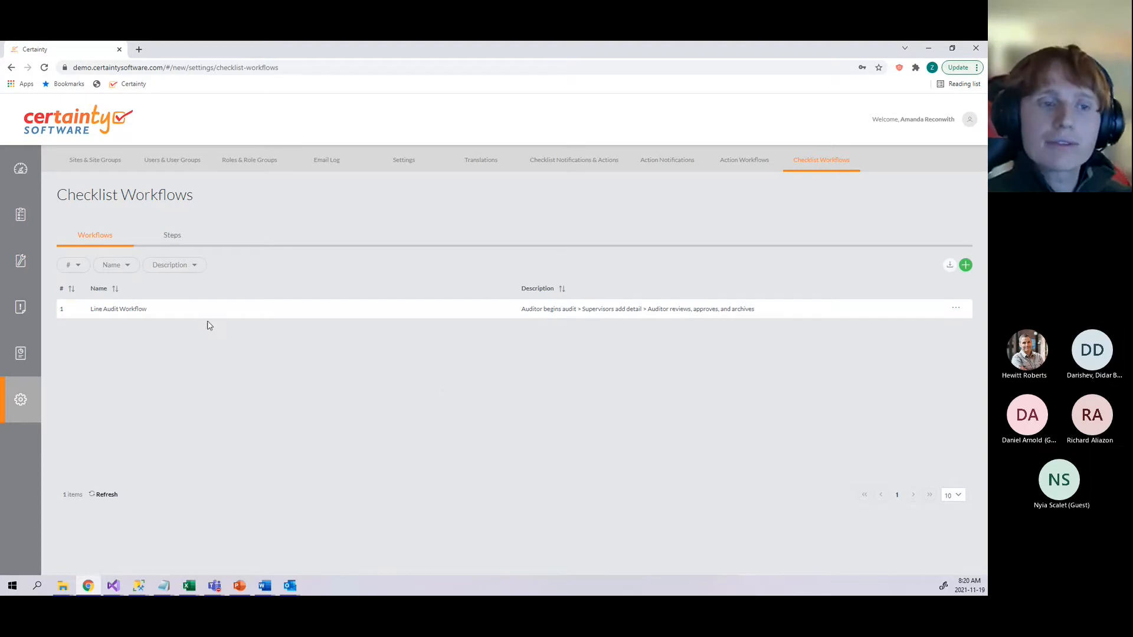
# Step: Open the Audit Initialization workflow step for editing and look over its name and description
pyautogui.click(189, 240)
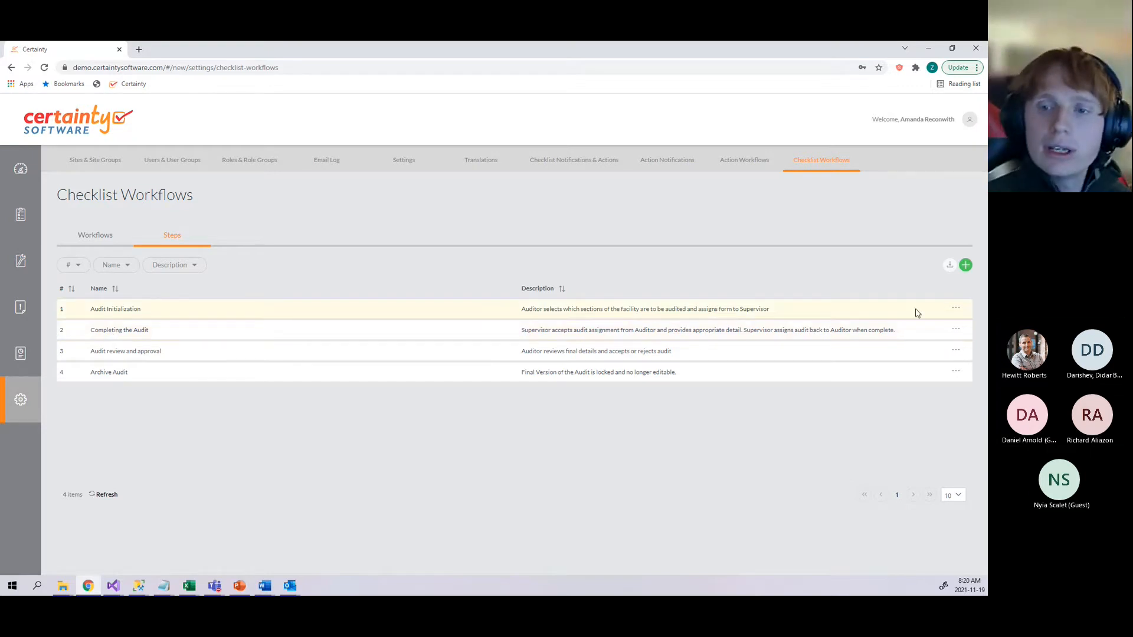
pyautogui.click(956, 308)
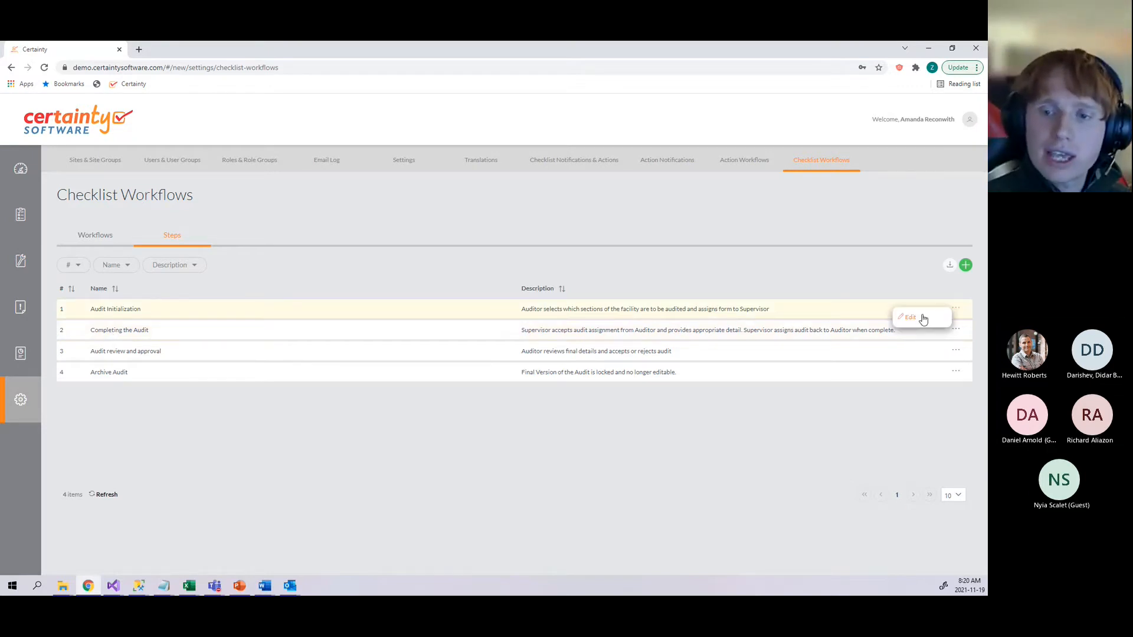
pyautogui.click(909, 317)
pyautogui.scroll(-1, 480, 256)
pyautogui.scroll(1, 396, 222)
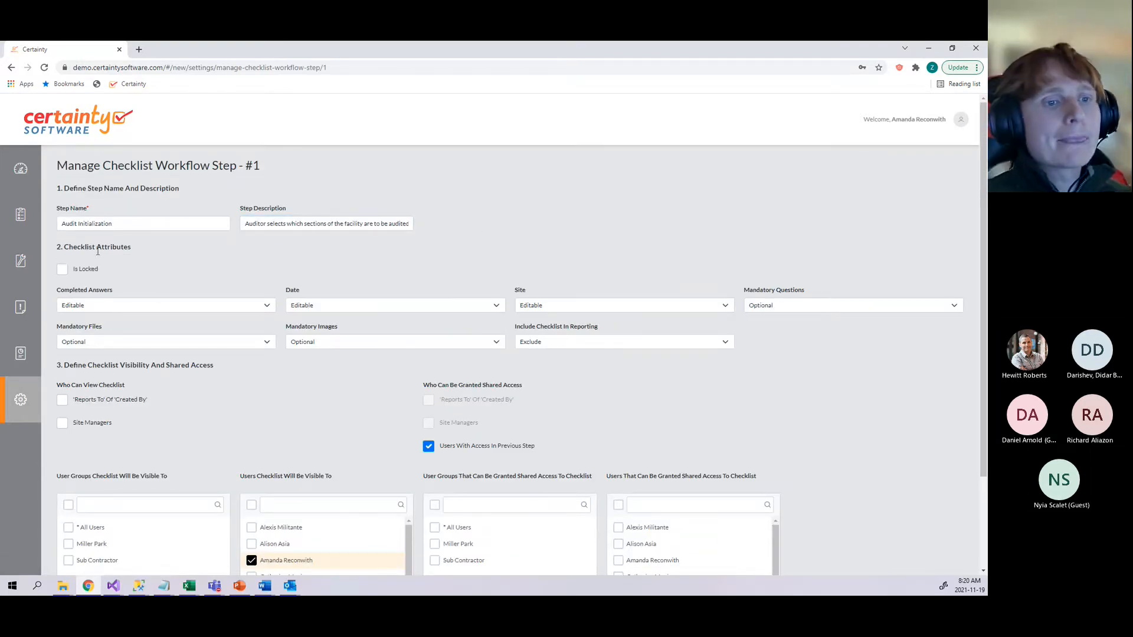
pyautogui.moveTo(163, 228); pyautogui.dragTo(9, 224)
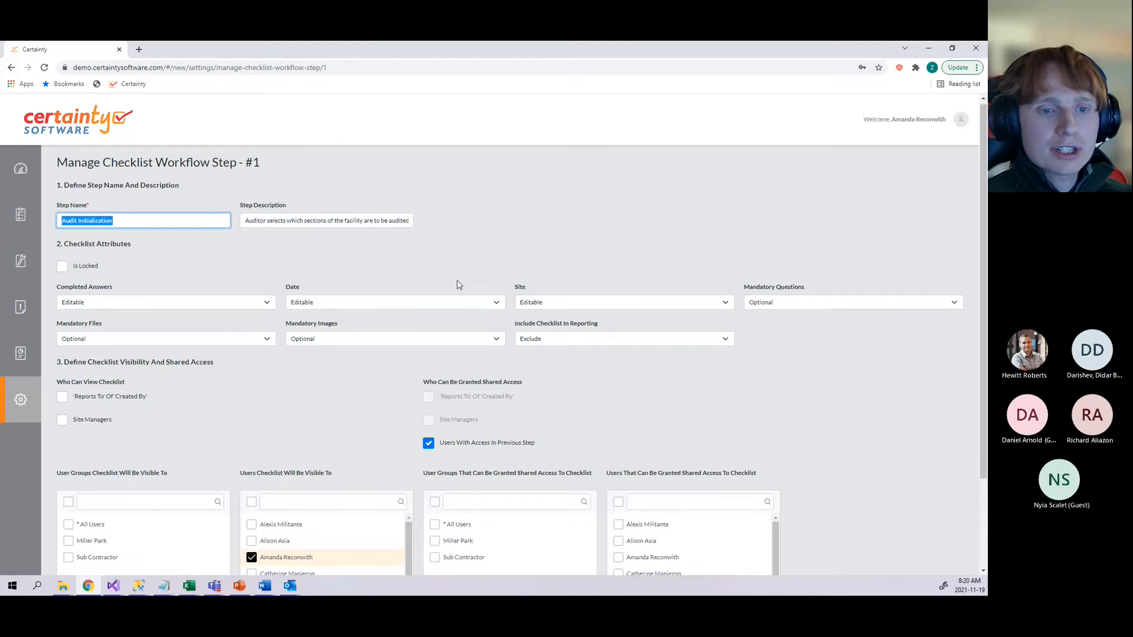
# Step: Check the choices for Completed Answers in the Audit Initialization step's checklist attributes, keeping Editable selected
pyautogui.scroll(-2, 458, 283)
pyautogui.scroll(1, 342, 201)
pyautogui.click(354, 255)
pyautogui.click(337, 252)
pyautogui.click(229, 255)
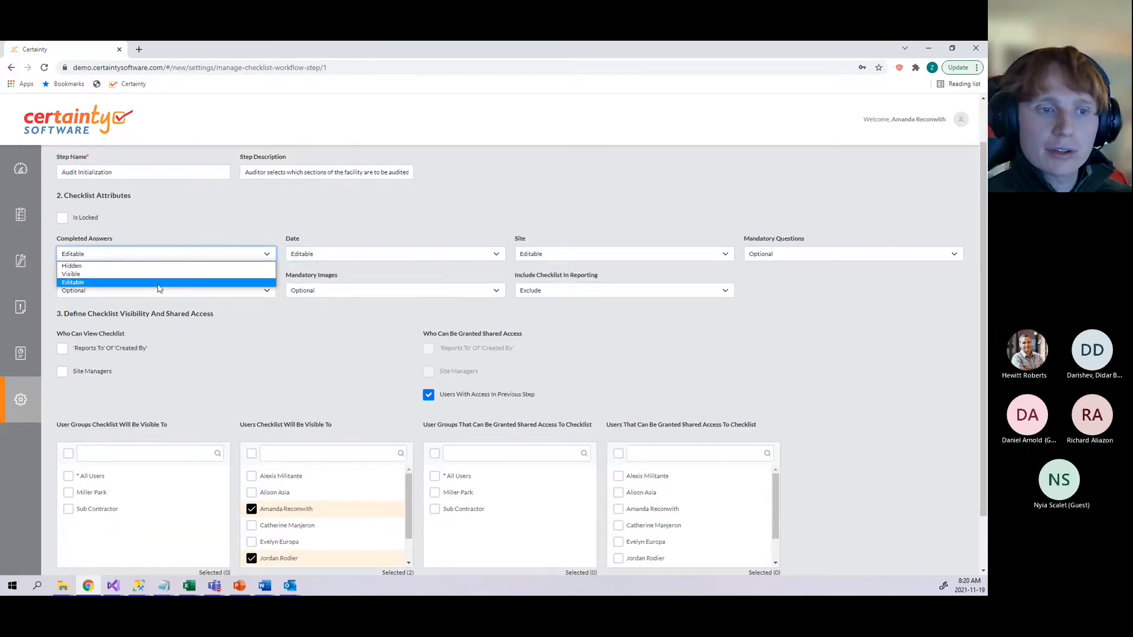
pyautogui.click(197, 282)
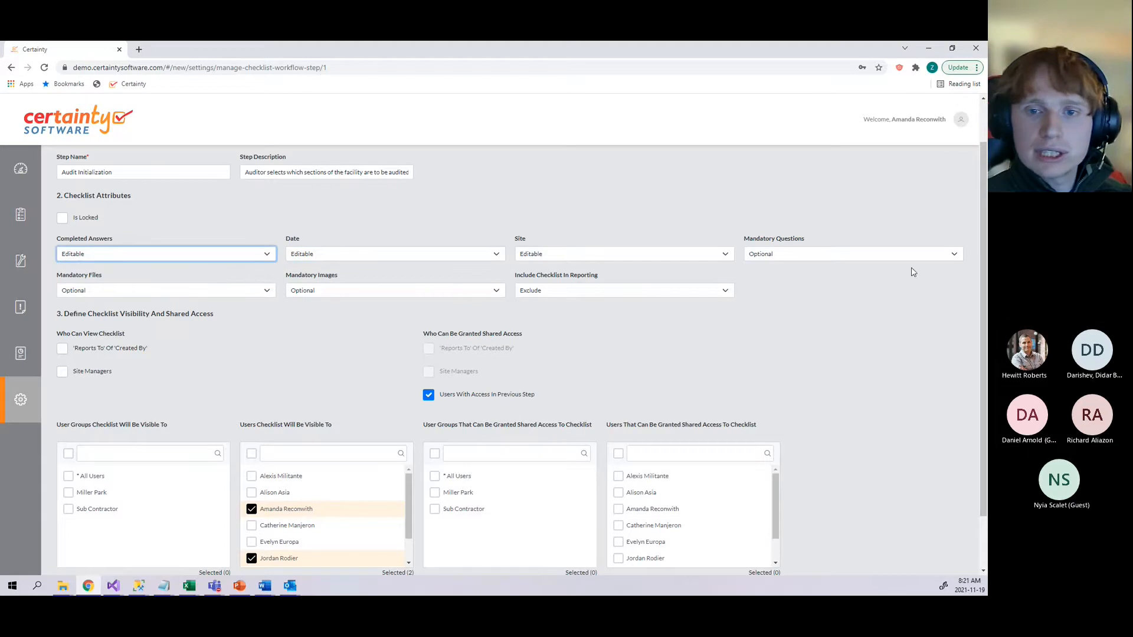
# Step: Review the Audit Initialization step's checklist attributes, visibility and shared access settings, and close it without saving
pyautogui.scroll(1, 352, 358)
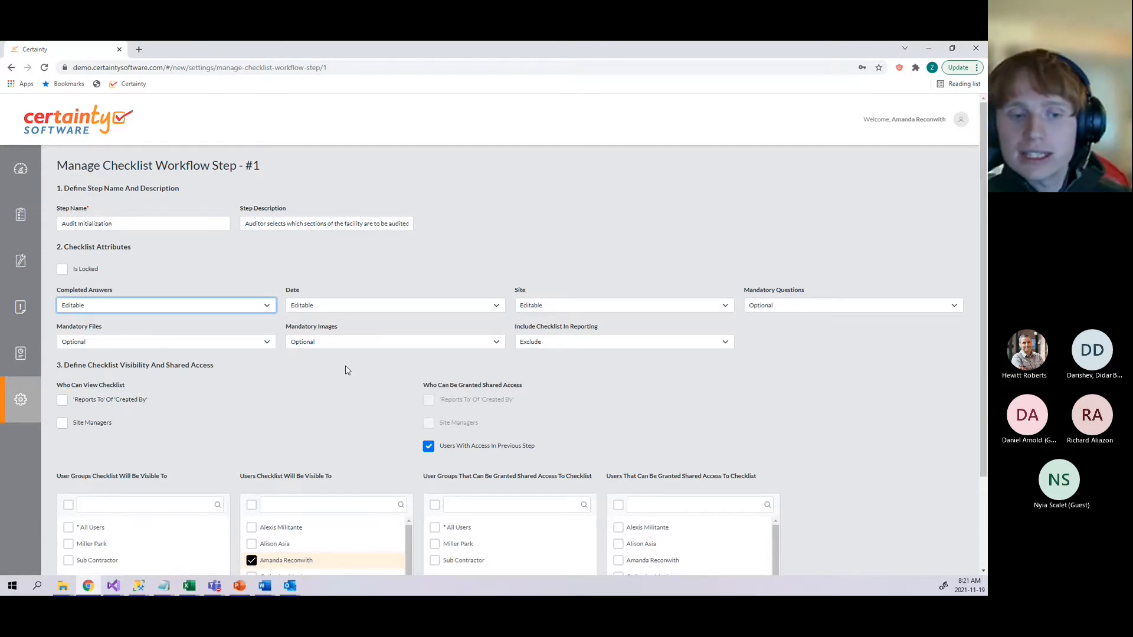
pyautogui.scroll(-1, 348, 370)
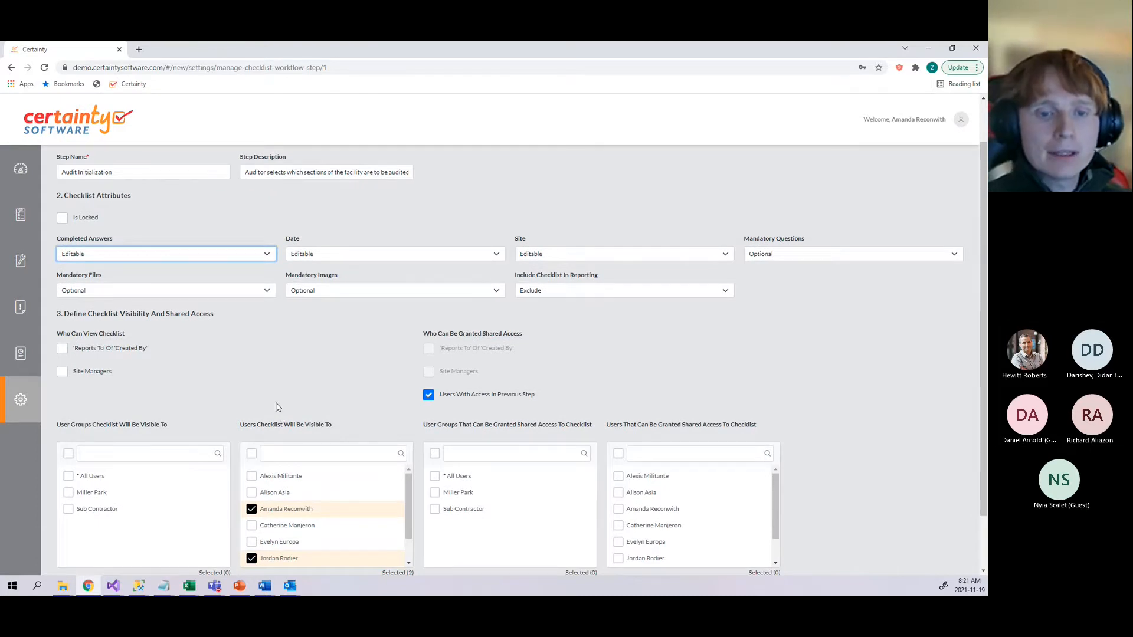
pyautogui.scroll(-2, 275, 407)
pyautogui.scroll(1, 251, 321)
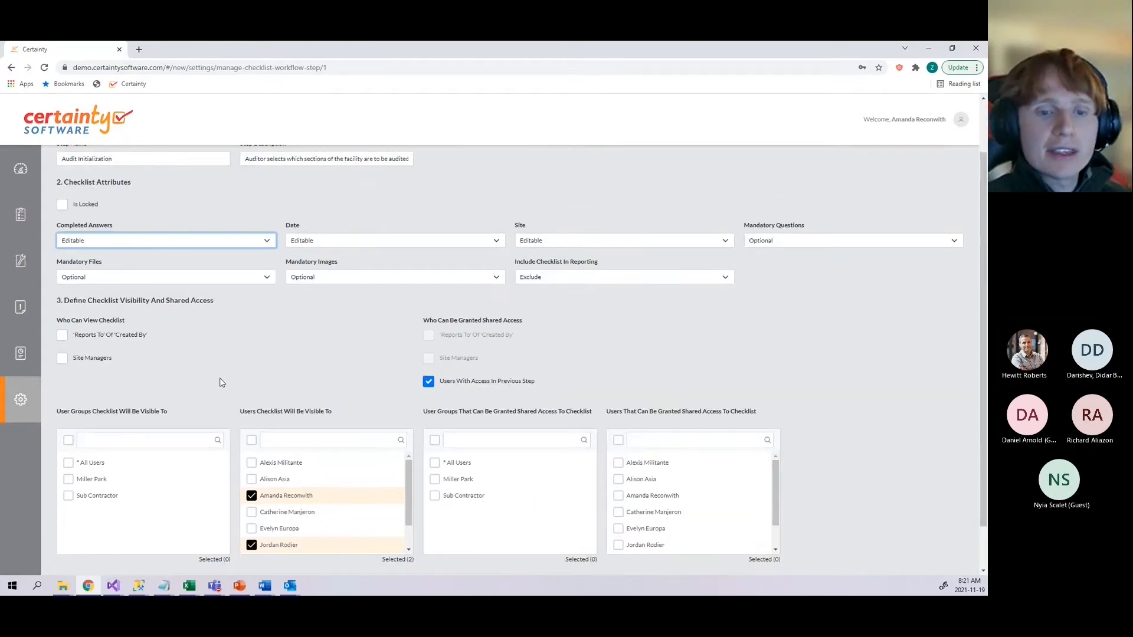
pyautogui.scroll(-1, 374, 387)
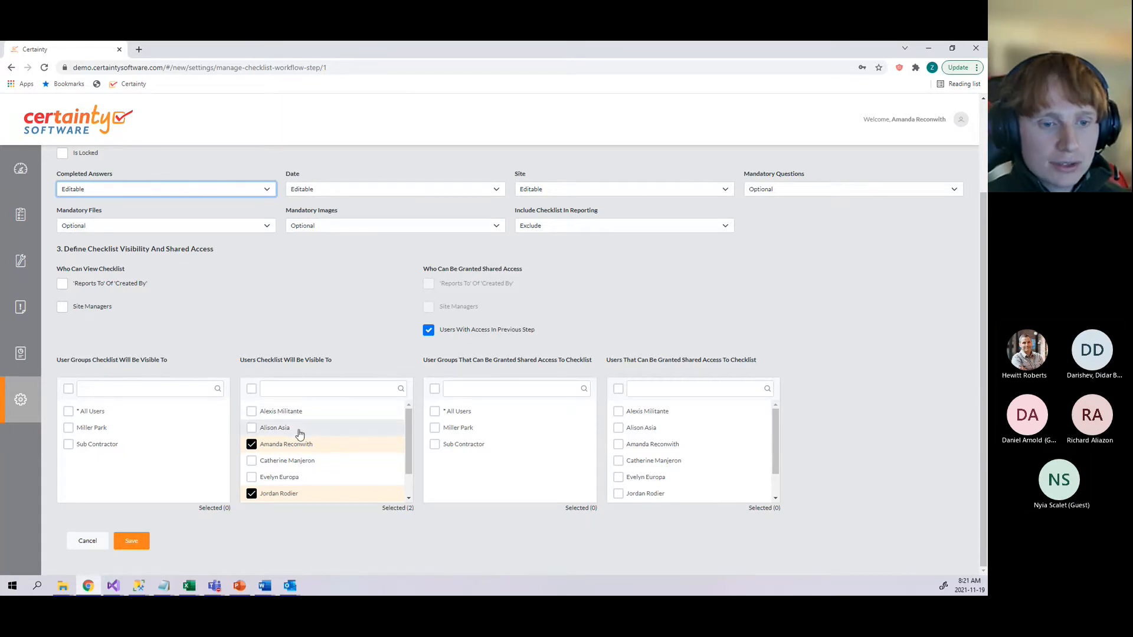
pyautogui.scroll(-1, 296, 430)
pyautogui.scroll(1, 310, 463)
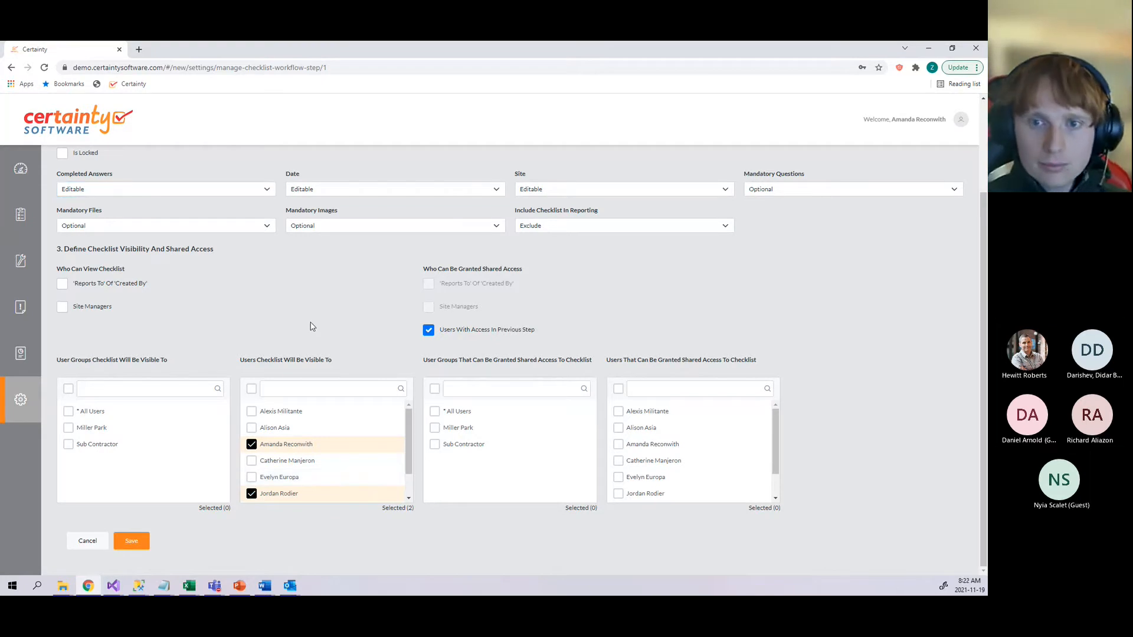
pyautogui.scroll(2, 307, 322)
pyautogui.scroll(-2, 185, 434)
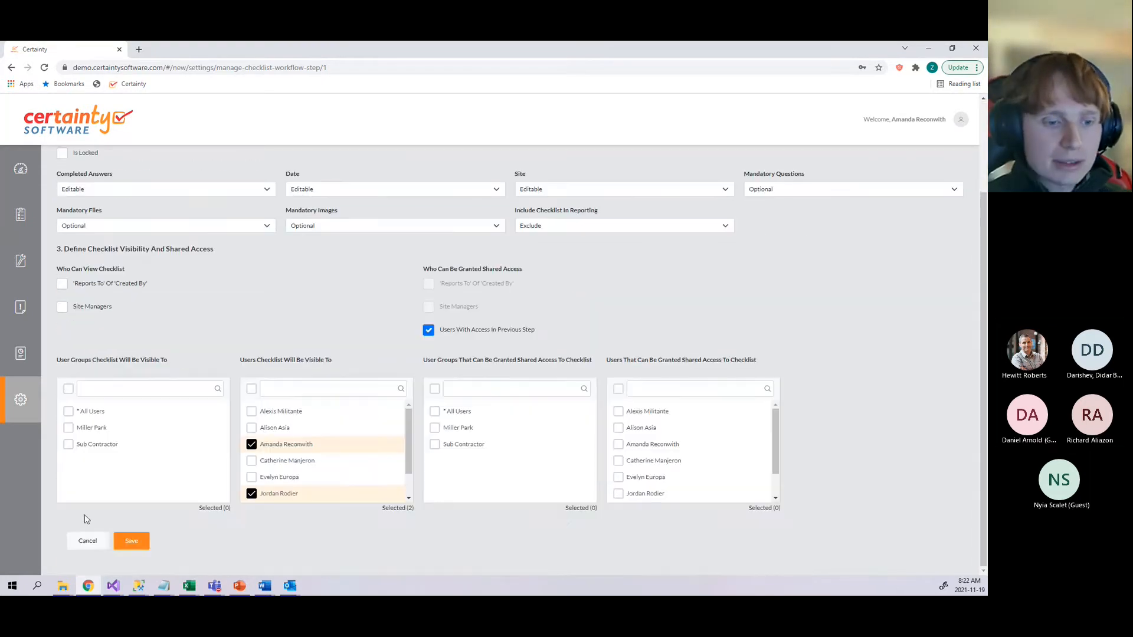
pyautogui.click(90, 544)
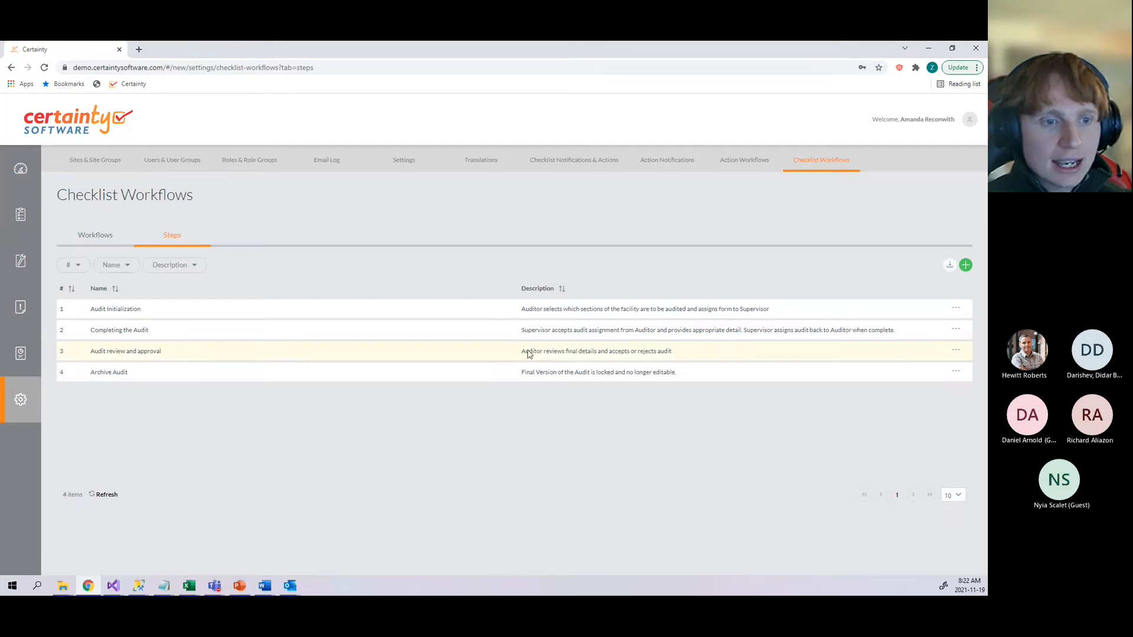
# Step: Open the Completing the Audit step, review its attributes, visibility and shared access settings, and close it without saving
pyautogui.click(956, 330)
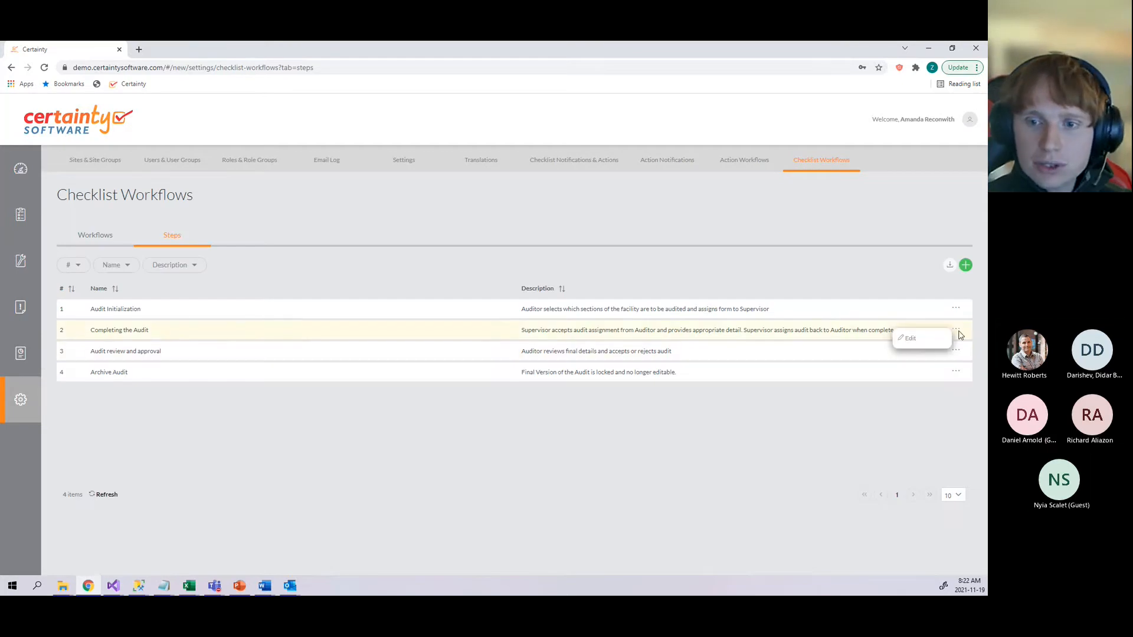
pyautogui.click(910, 338)
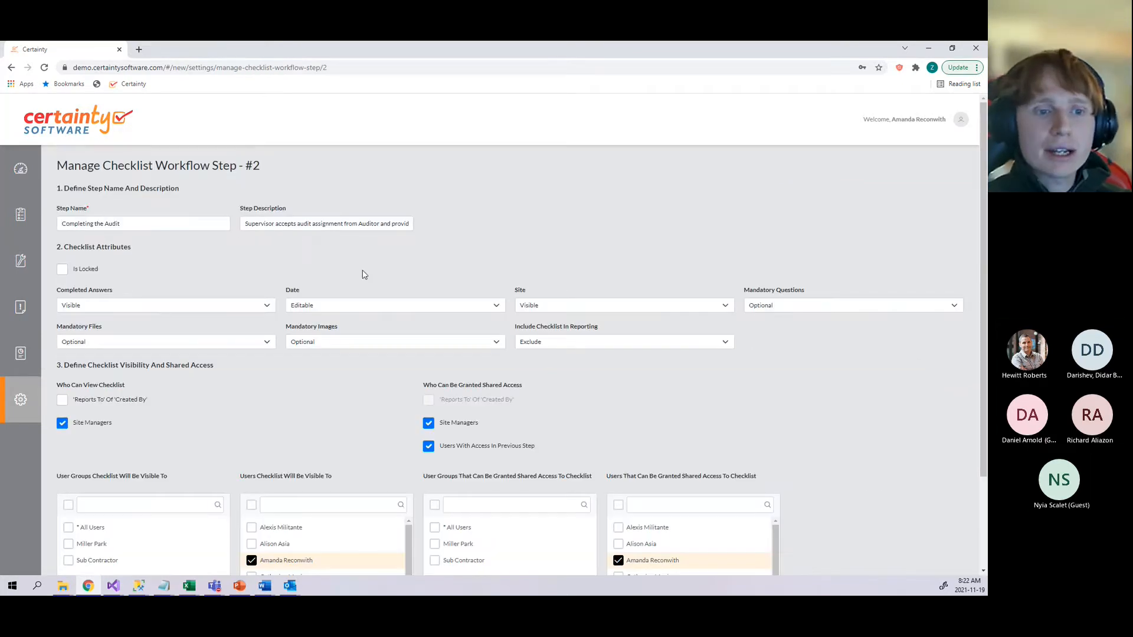
pyautogui.scroll(-1, 234, 271)
pyautogui.scroll(-1, 234, 271)
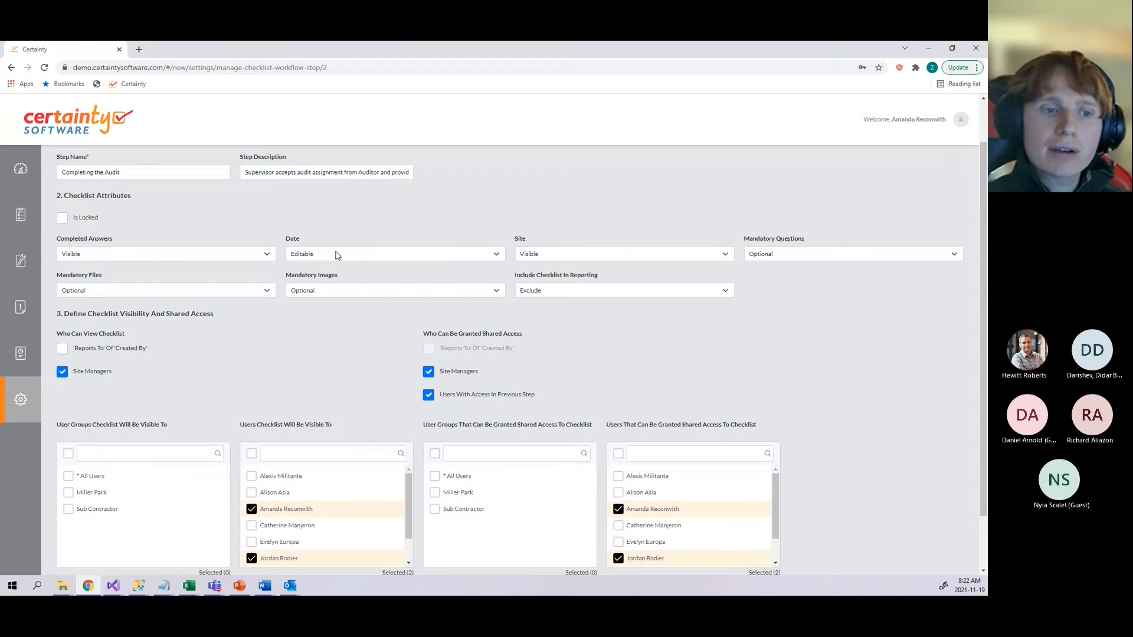
pyautogui.scroll(1, 336, 255)
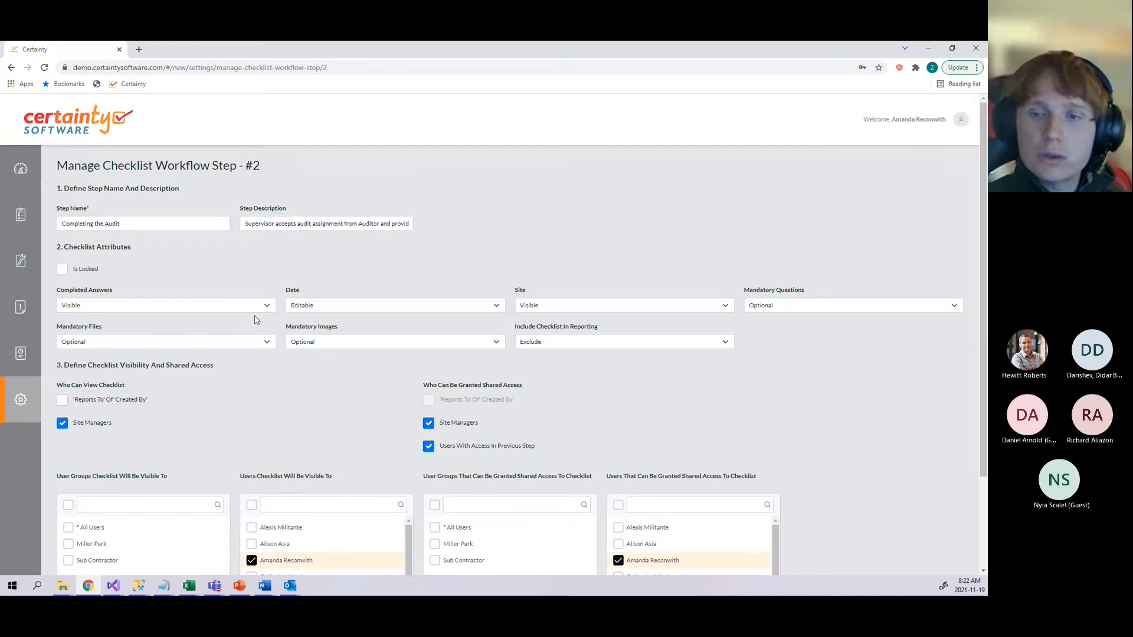
pyautogui.scroll(-3, 261, 324)
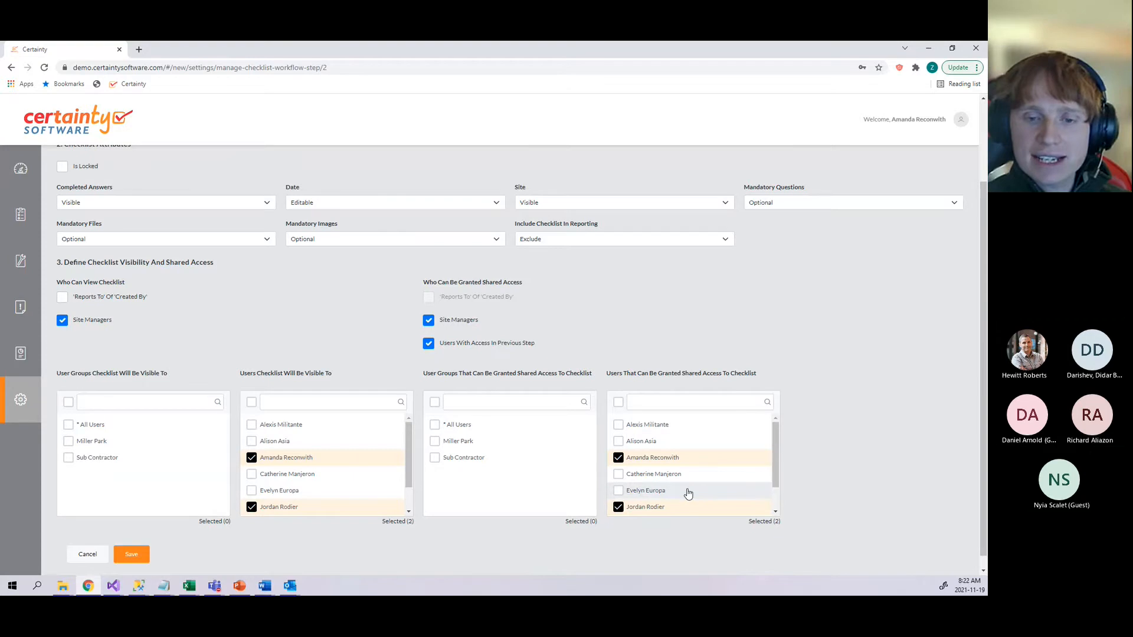
pyautogui.scroll(2, 424, 427)
pyautogui.scroll(-3, 325, 449)
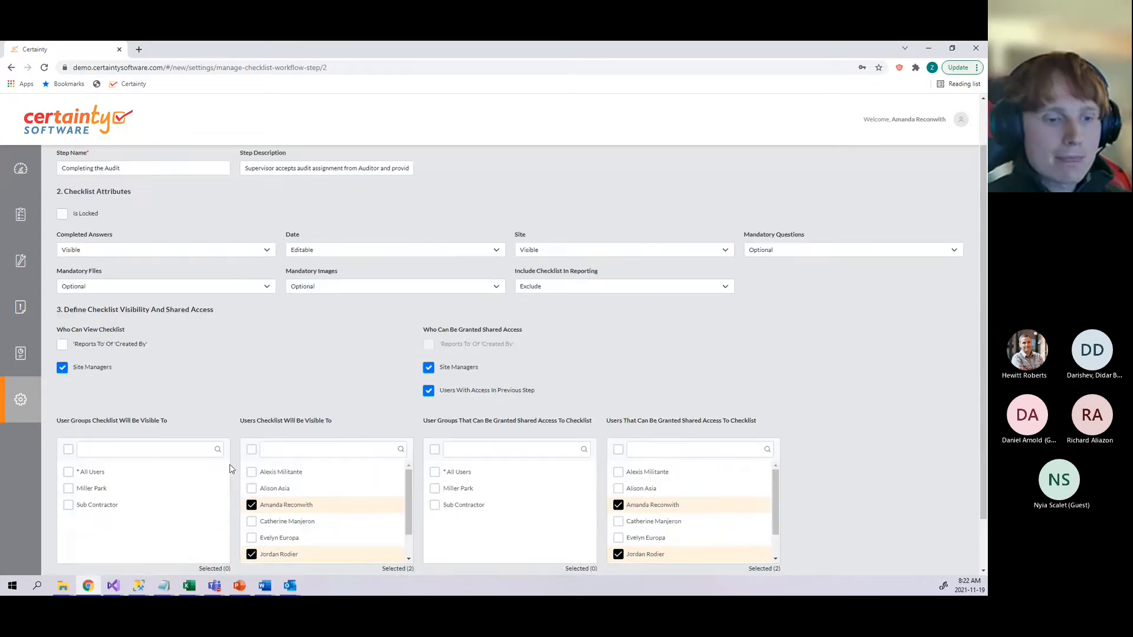
pyautogui.click(83, 542)
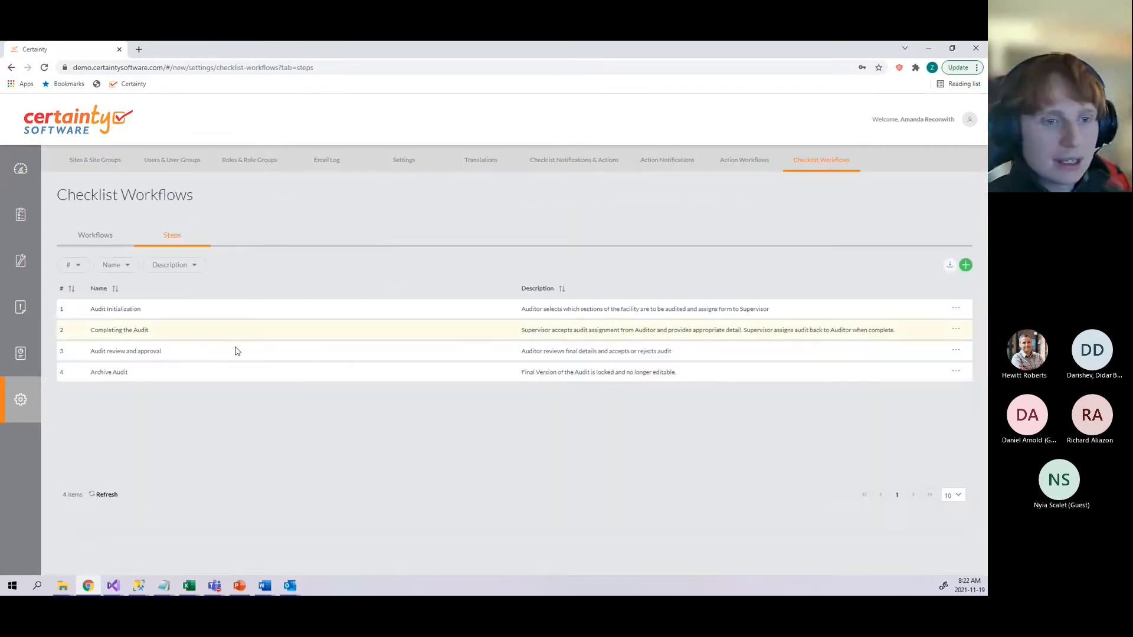
# Step: Open the Audit review and approval step, examine its attributes and user access settings, and leave without saving
pyautogui.click(956, 350)
pyautogui.click(920, 364)
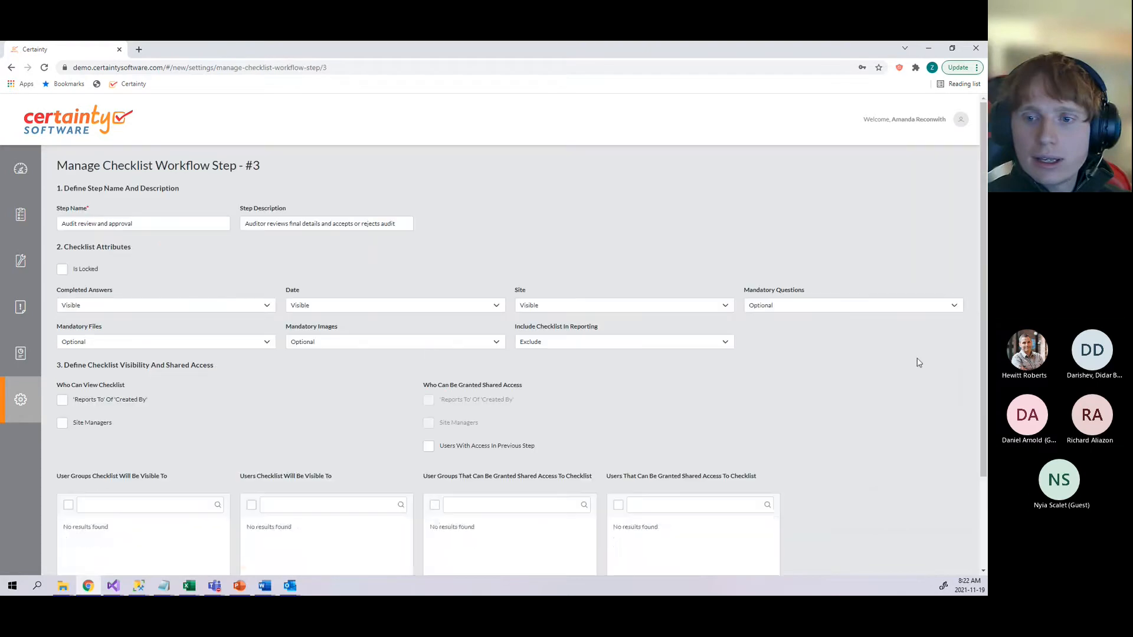
pyautogui.scroll(-3, 214, 319)
pyautogui.scroll(2, 118, 271)
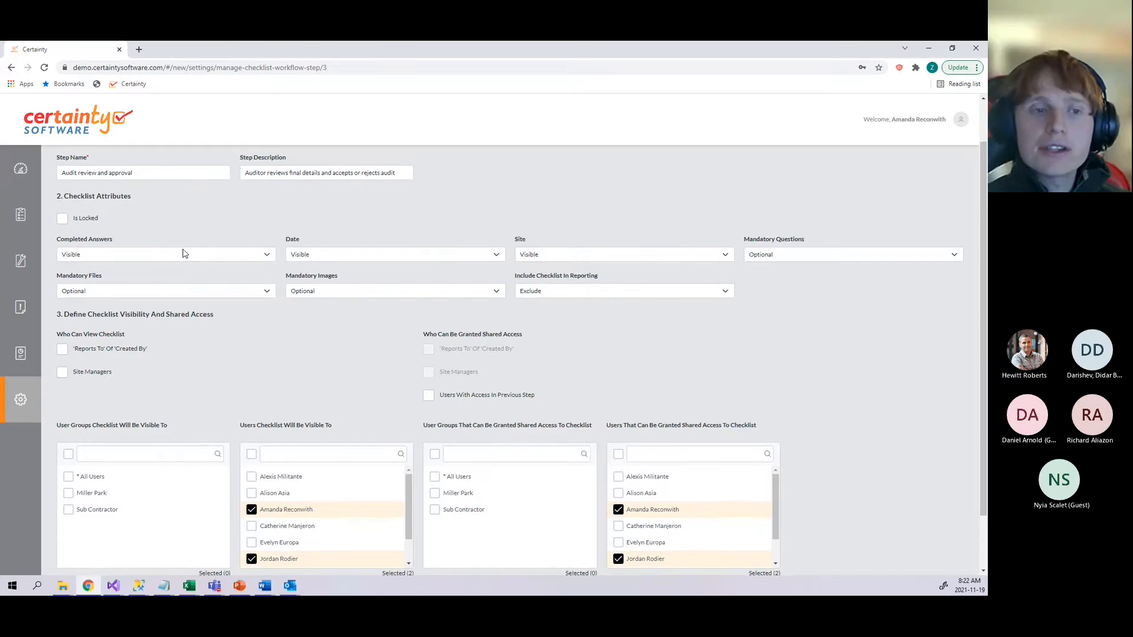
pyautogui.scroll(1, 195, 260)
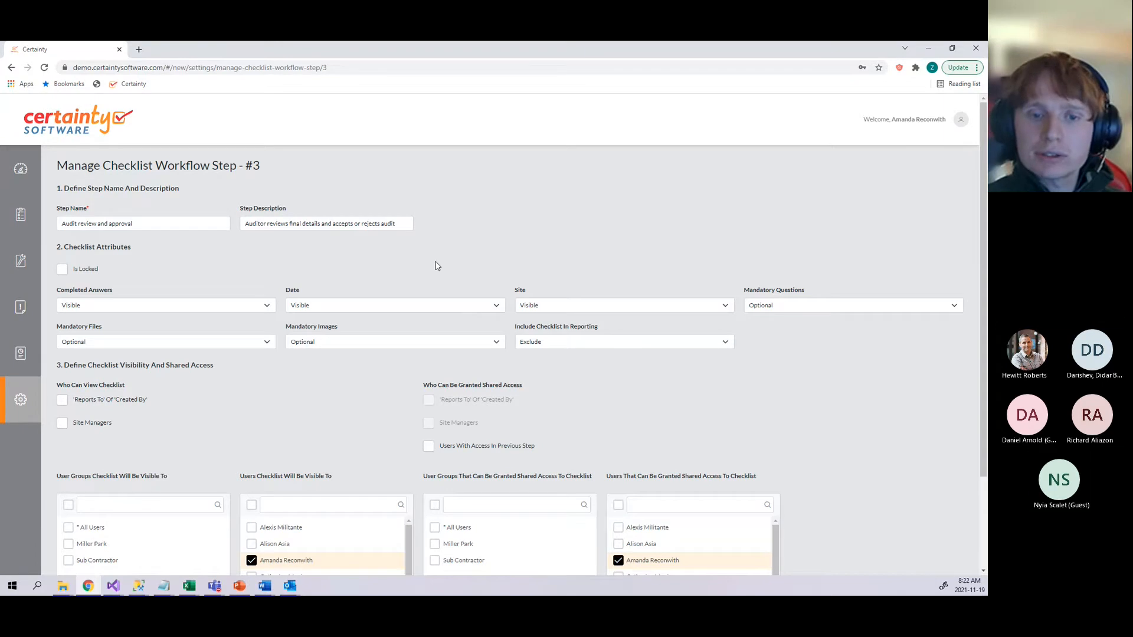
pyautogui.scroll(-2, 434, 271)
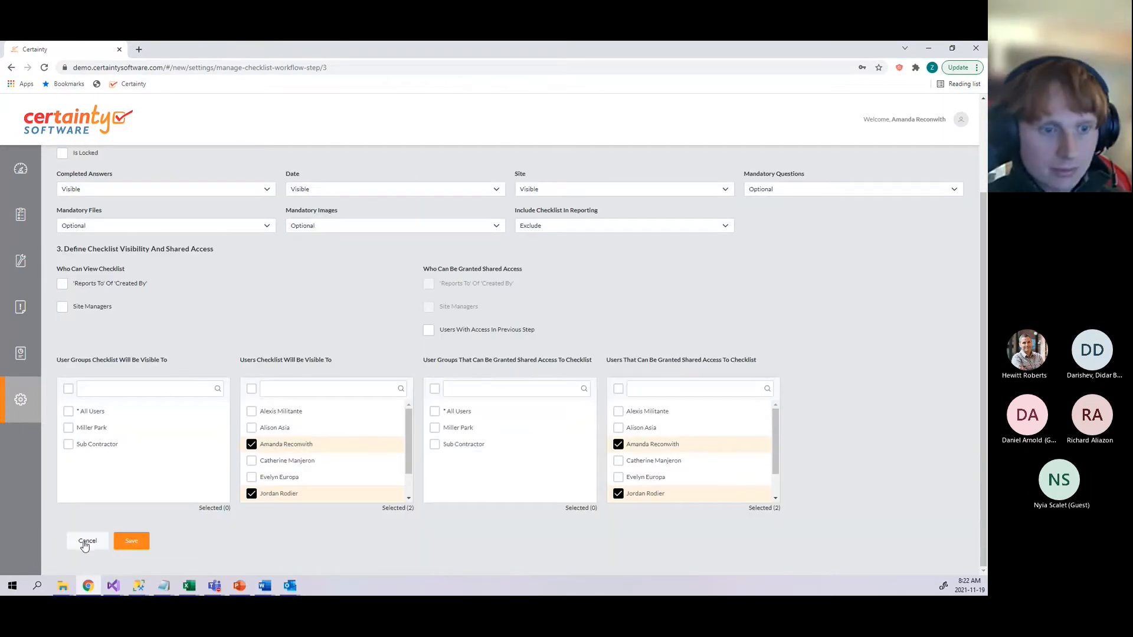
pyautogui.click(86, 542)
# Step: Open the Archive Audit step, examine its lock attribute and user visibility settings, and leave without saving
pyautogui.click(958, 371)
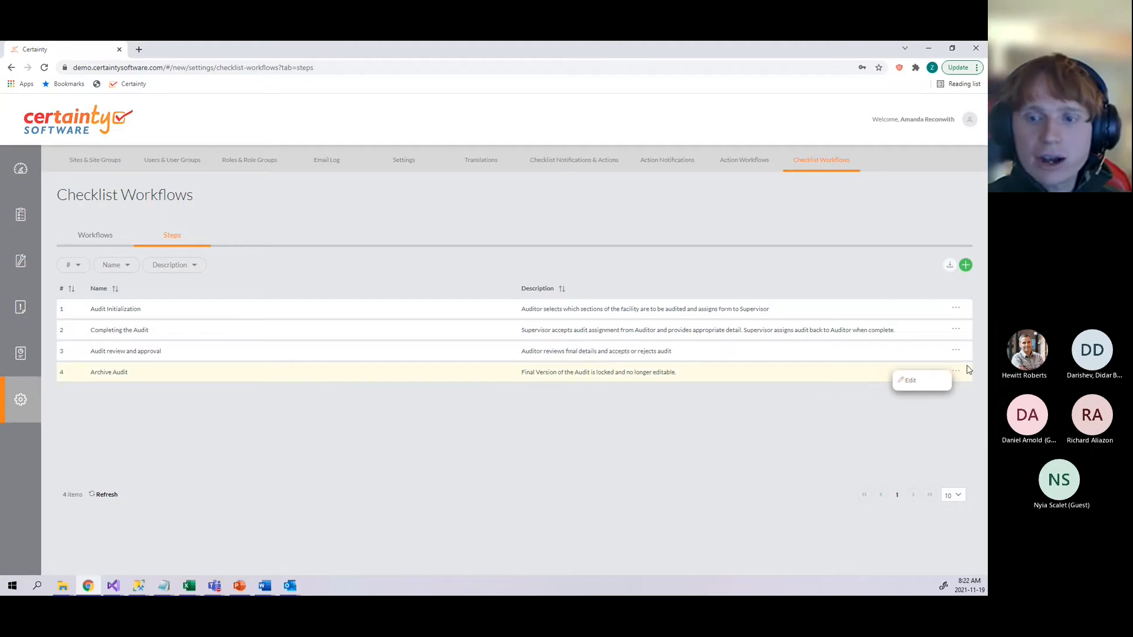
pyautogui.click(909, 382)
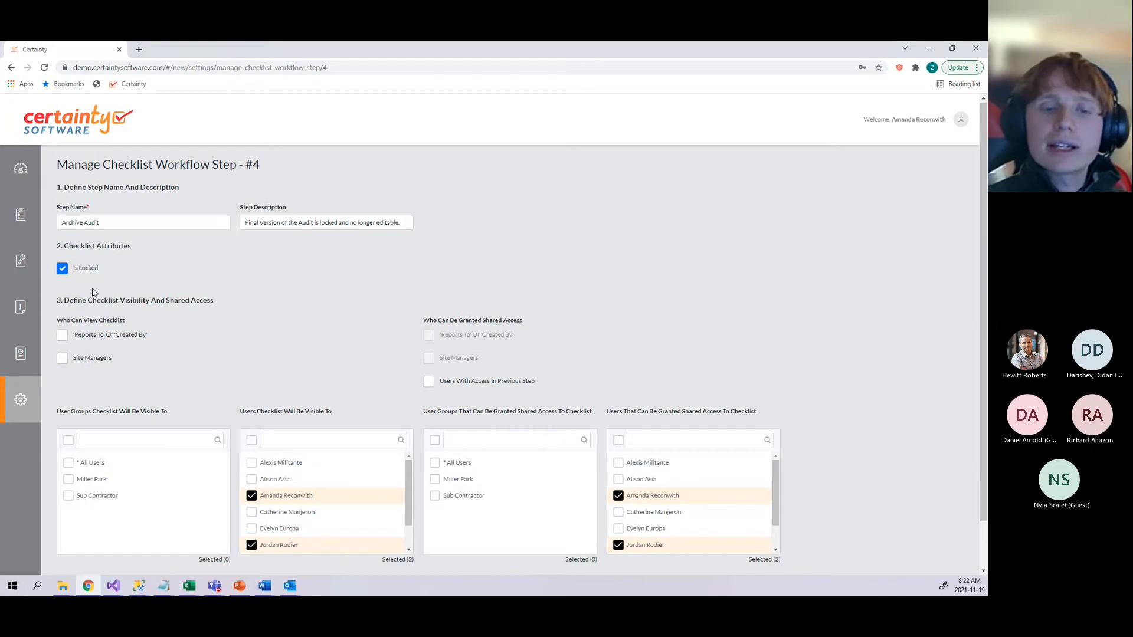
pyautogui.scroll(-1, 117, 376)
pyautogui.scroll(1, 117, 376)
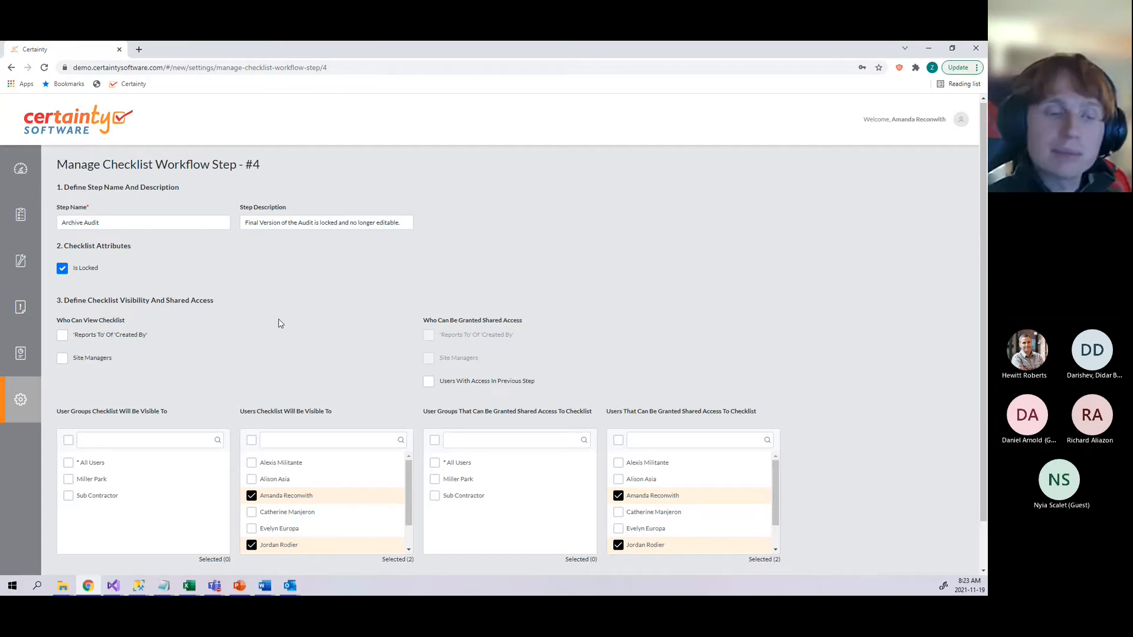
pyautogui.scroll(-1, 295, 339)
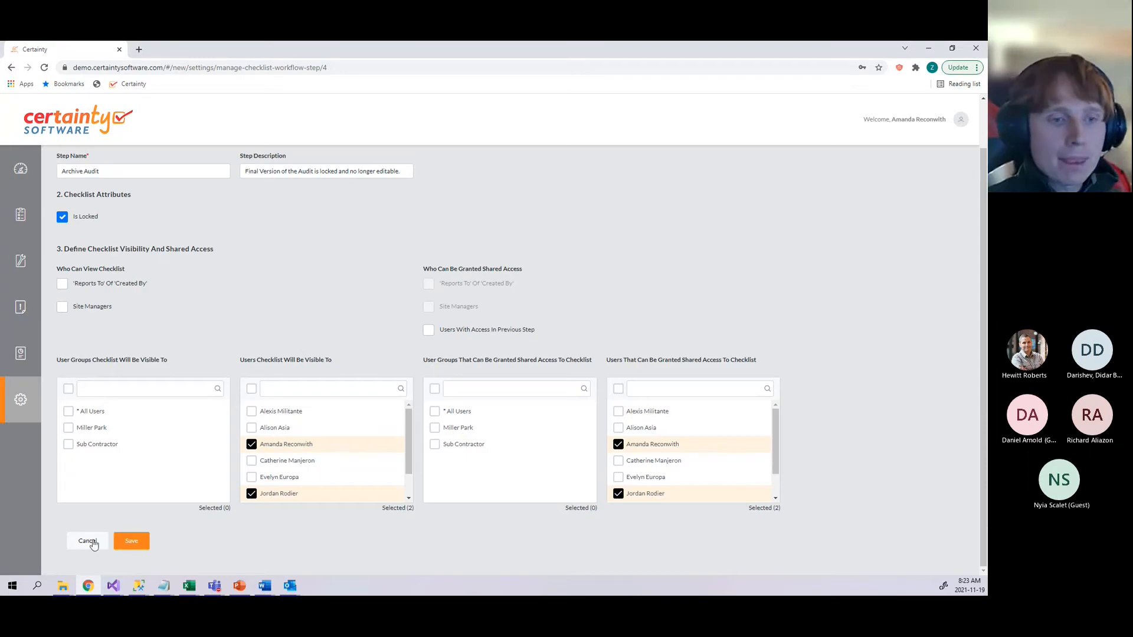
pyautogui.click(92, 541)
# Step: Open the Line Audit Workflow, examine its assigned checklists and the allowed transitions between its workflow steps, and cancel out
pyautogui.click(99, 235)
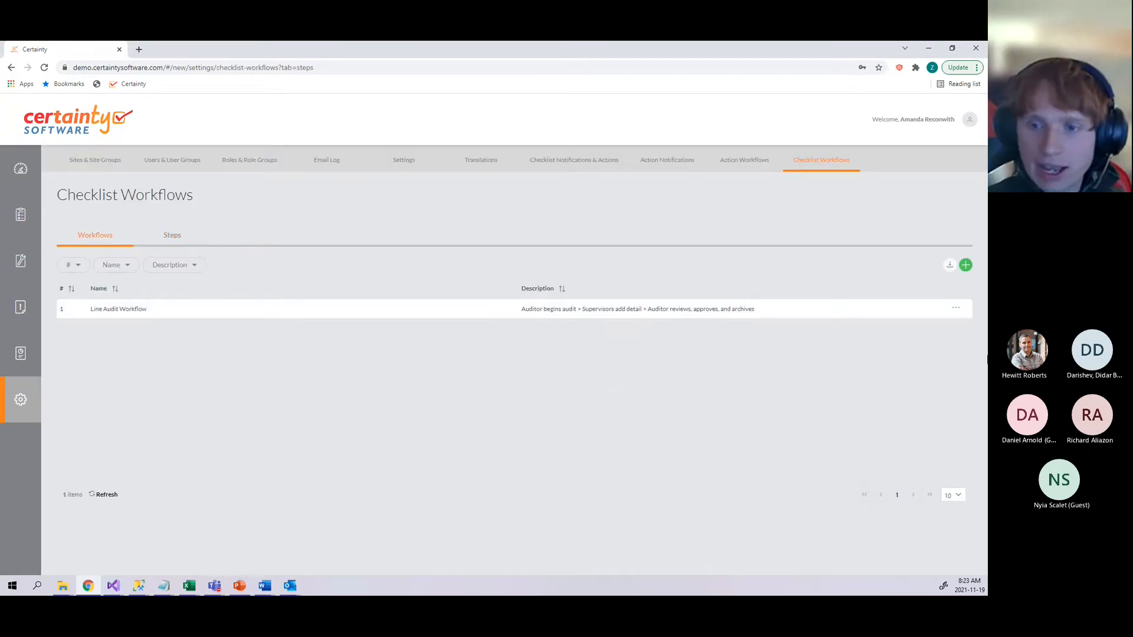
pyautogui.click(956, 307)
pyautogui.click(922, 319)
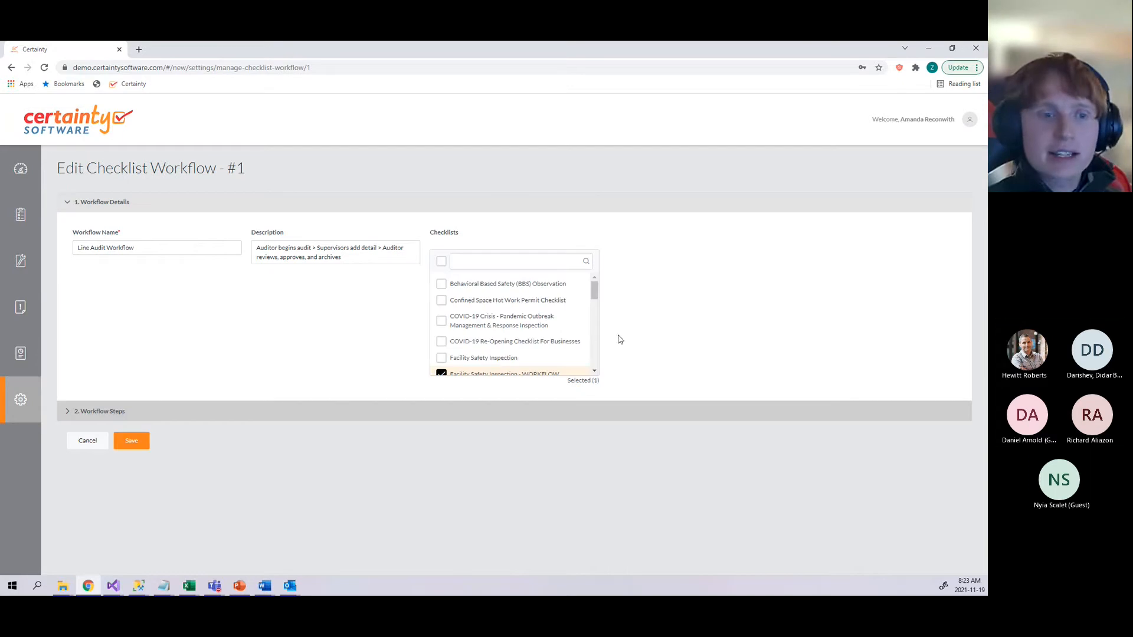
pyautogui.click(83, 411)
pyautogui.scroll(-1, 378, 322)
pyautogui.scroll(1, 367, 329)
pyautogui.scroll(-2, 324, 352)
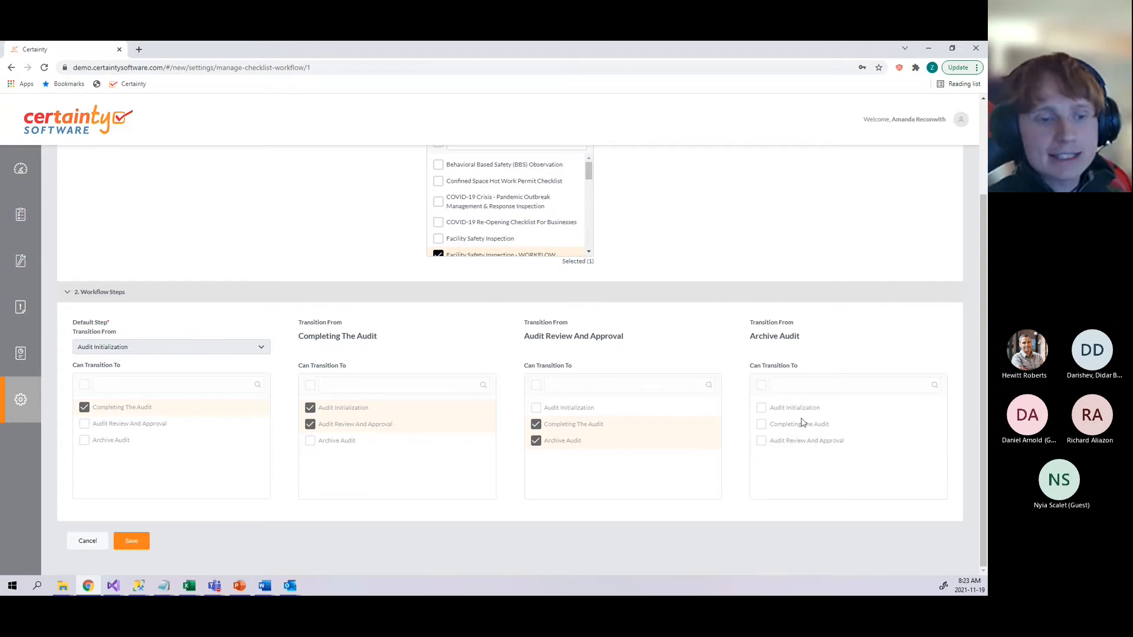
pyautogui.scroll(2, 183, 430)
pyautogui.scroll(-2, 200, 430)
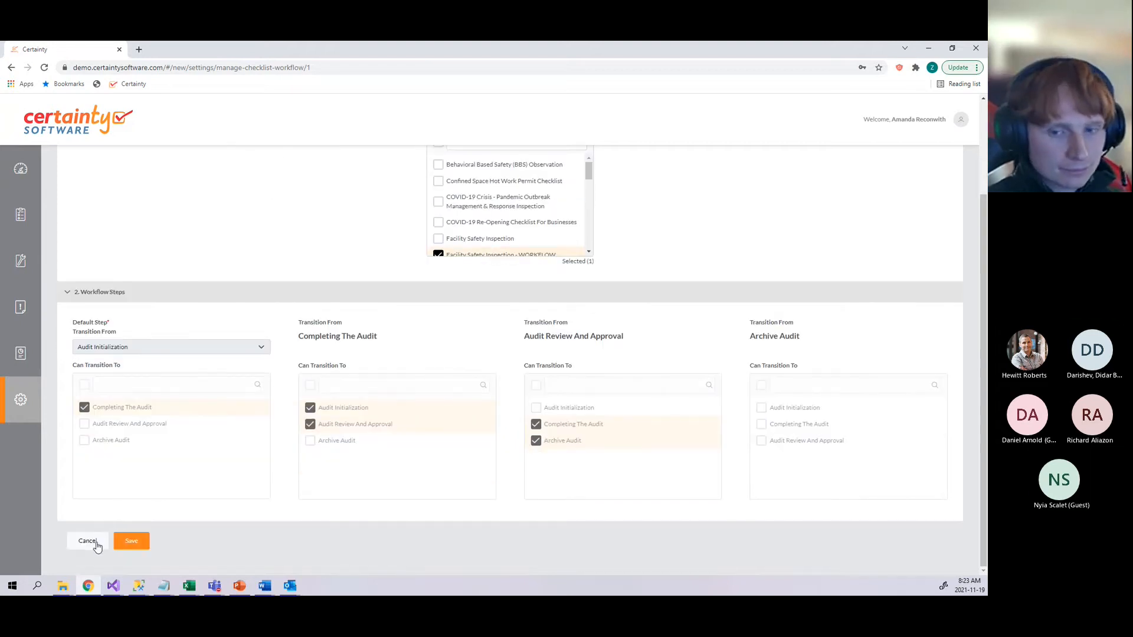
pyautogui.click(87, 542)
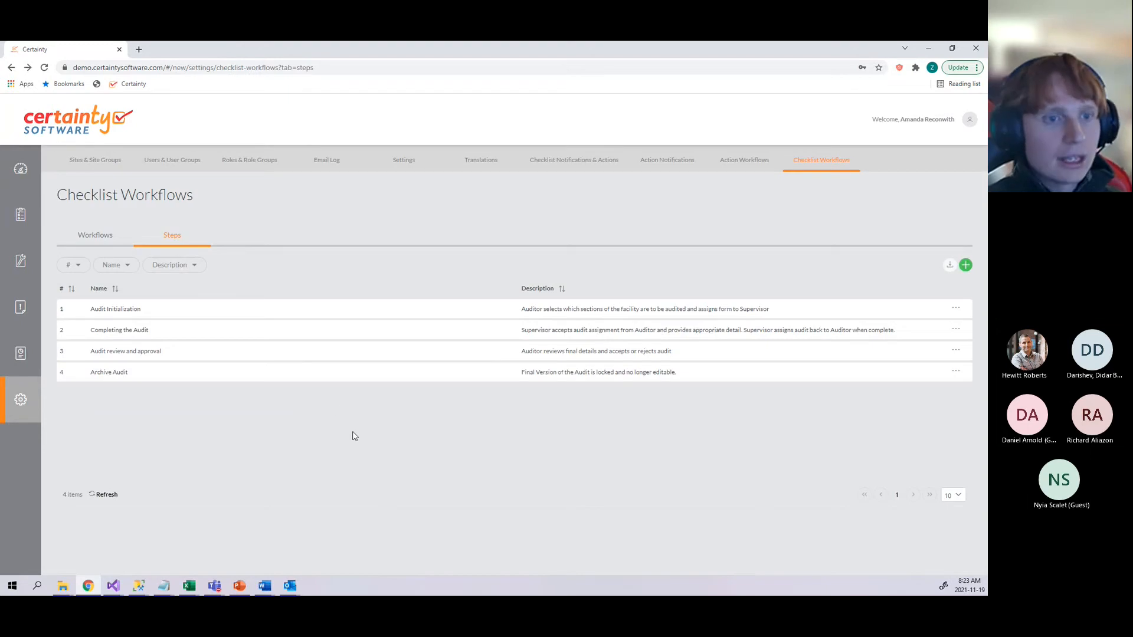